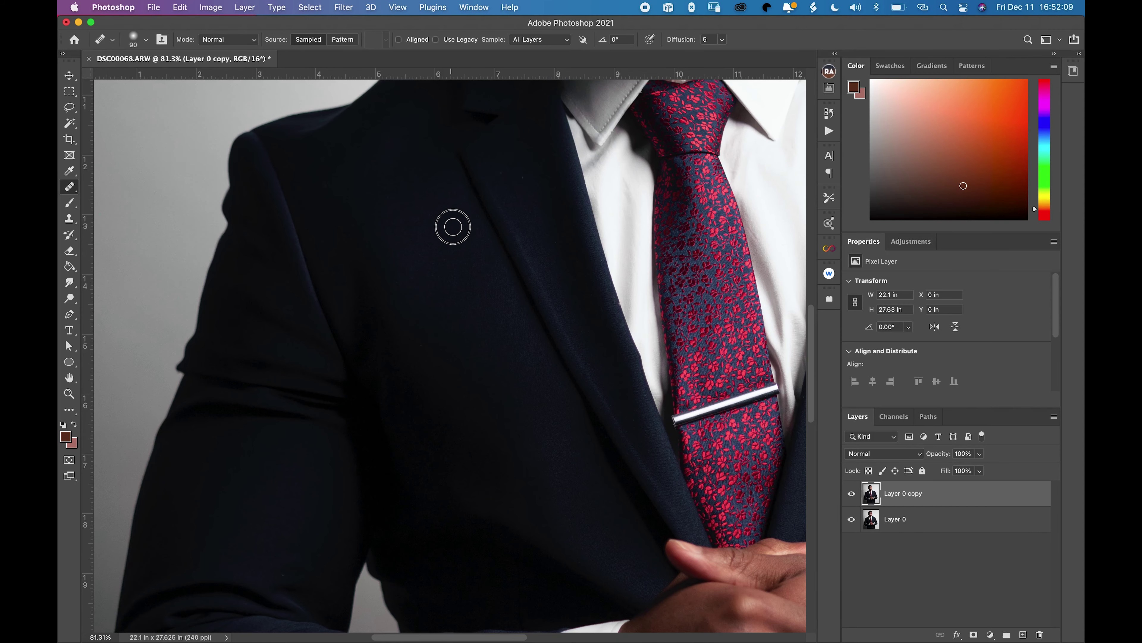
# Step: Pan around the suit, collar and face to inspect them, then bring up the MUA Retouch Pro panel
pyautogui.hscroll(10, 472, 240)
pyautogui.scroll(10, 459, 293)
pyautogui.scroll(-15, 574, 245)
pyautogui.hscroll(3, 538, 342)
pyautogui.scroll(5, 561, 315)
pyautogui.hscroll(5, 610, 265)
pyautogui.scroll(10, 610, 221)
pyautogui.scroll(5, 604, 334)
pyautogui.hscroll(-5, 591, 332)
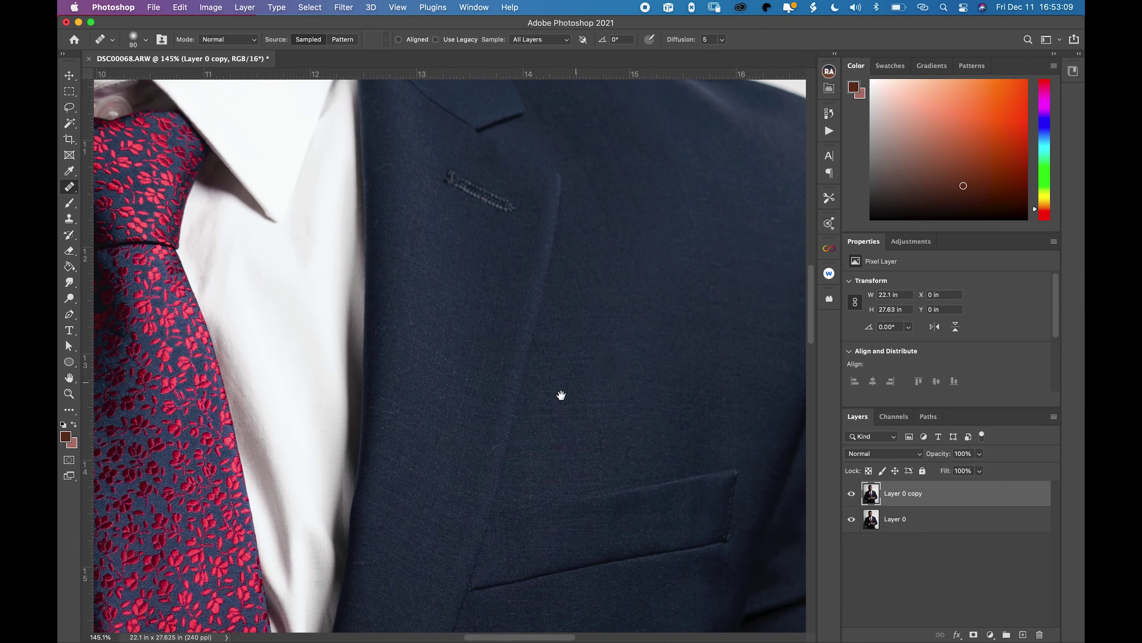
pyautogui.hscroll(-5, 471, 450)
pyautogui.scroll(10, 566, 355)
pyautogui.scroll(10, 661, 434)
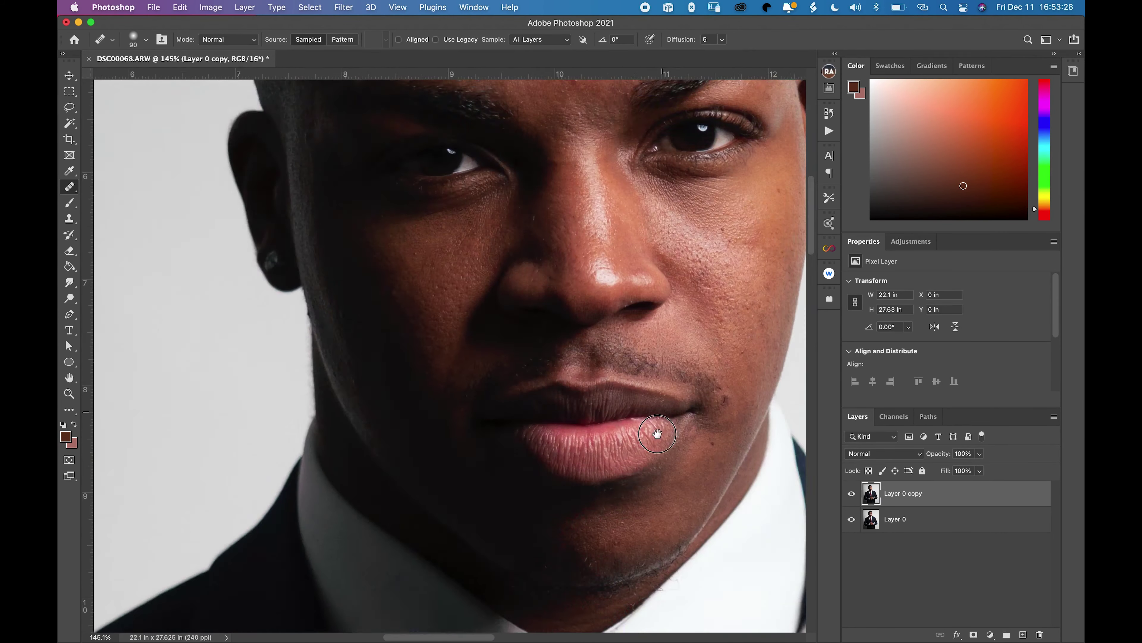
pyautogui.scroll(5, 655, 487)
pyautogui.scroll(-2, 625, 434)
pyautogui.hscroll(-2, 579, 383)
pyautogui.hscroll(-1, 576, 372)
pyautogui.scroll(-5, 561, 360)
pyautogui.scroll(-5, 566, 450)
pyautogui.hscroll(3, 567, 477)
pyautogui.scroll(4, 553, 427)
pyautogui.hscroll(-3, 554, 428)
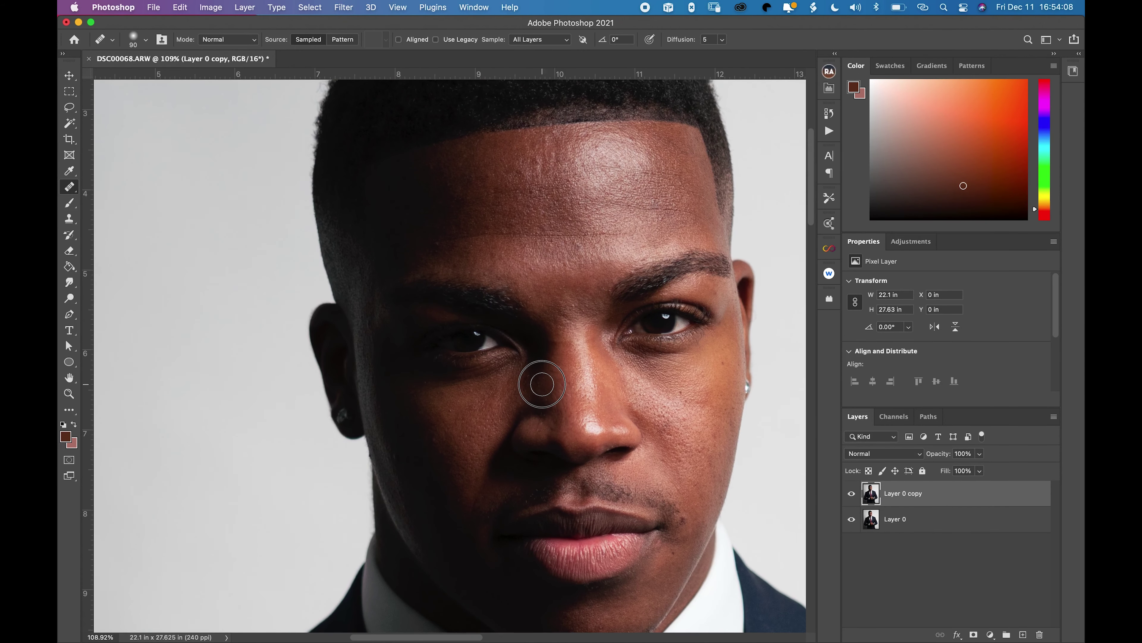
pyautogui.scroll(5, 571, 315)
pyautogui.scroll(1, 580, 221)
pyautogui.scroll(-5, 558, 337)
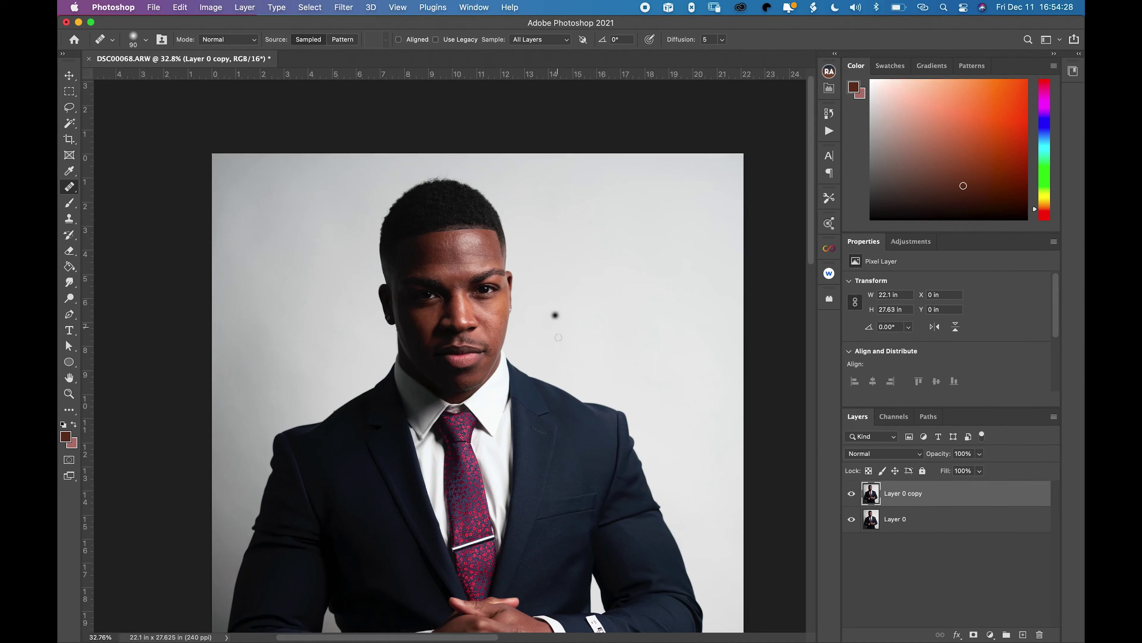
pyautogui.click(829, 71)
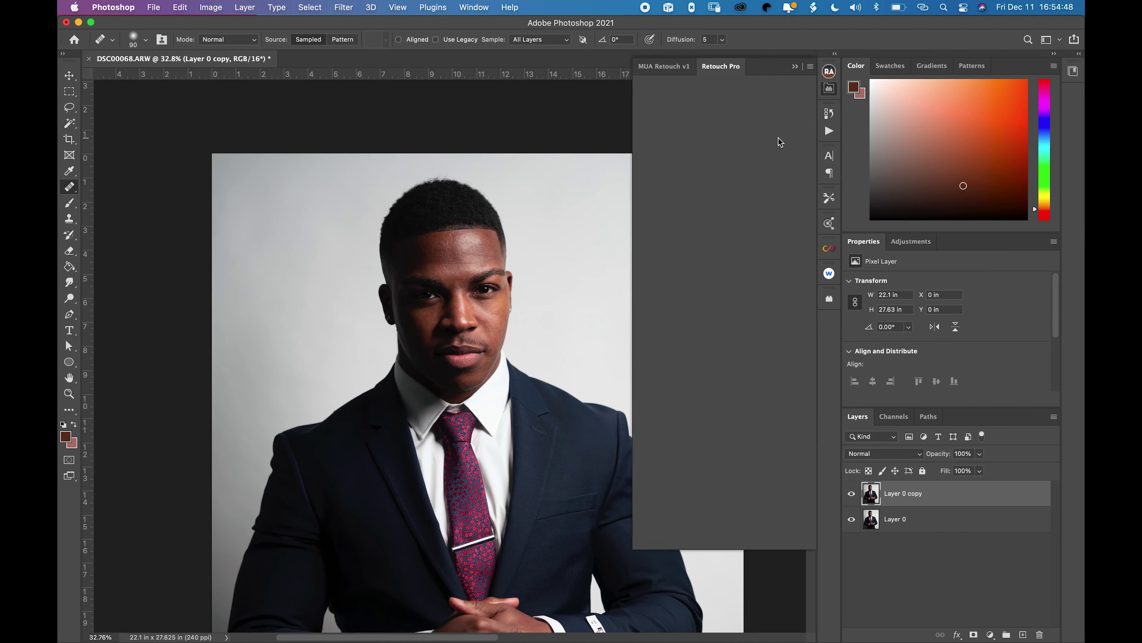
# Step: Set the Healing Brush to sample from the Current Layer only
pyautogui.scroll(6, 370, 266)
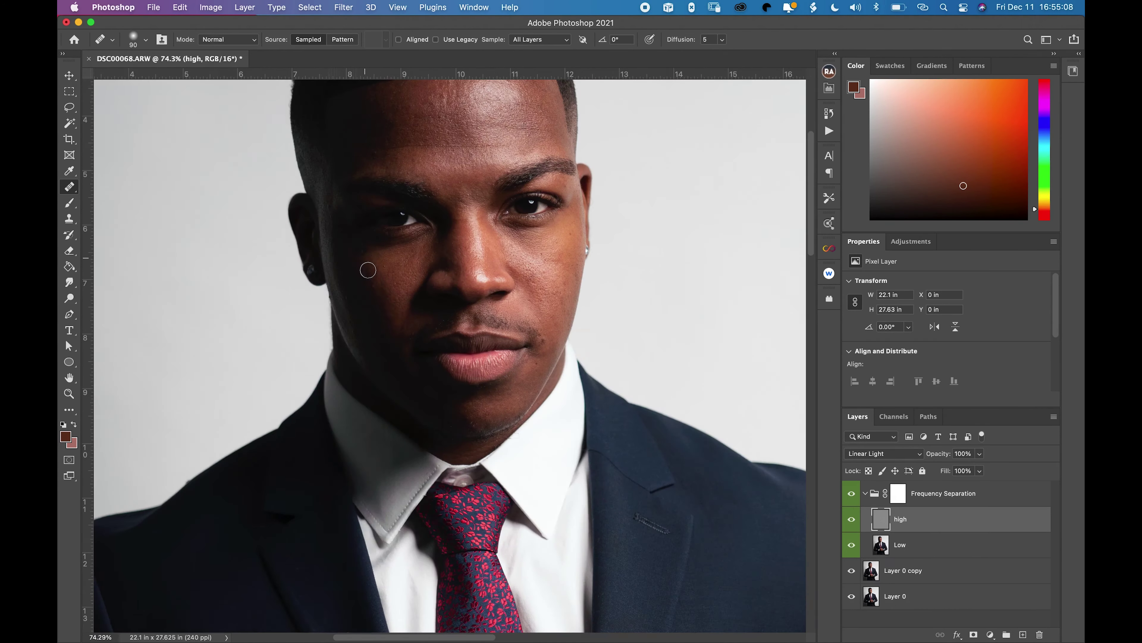
pyautogui.scroll(3, 447, 288)
pyautogui.click(650, 59)
pyautogui.click(639, 28)
# Step: Heal the first forehead blemish on the high texture layer
pyautogui.scroll(5, 553, 528)
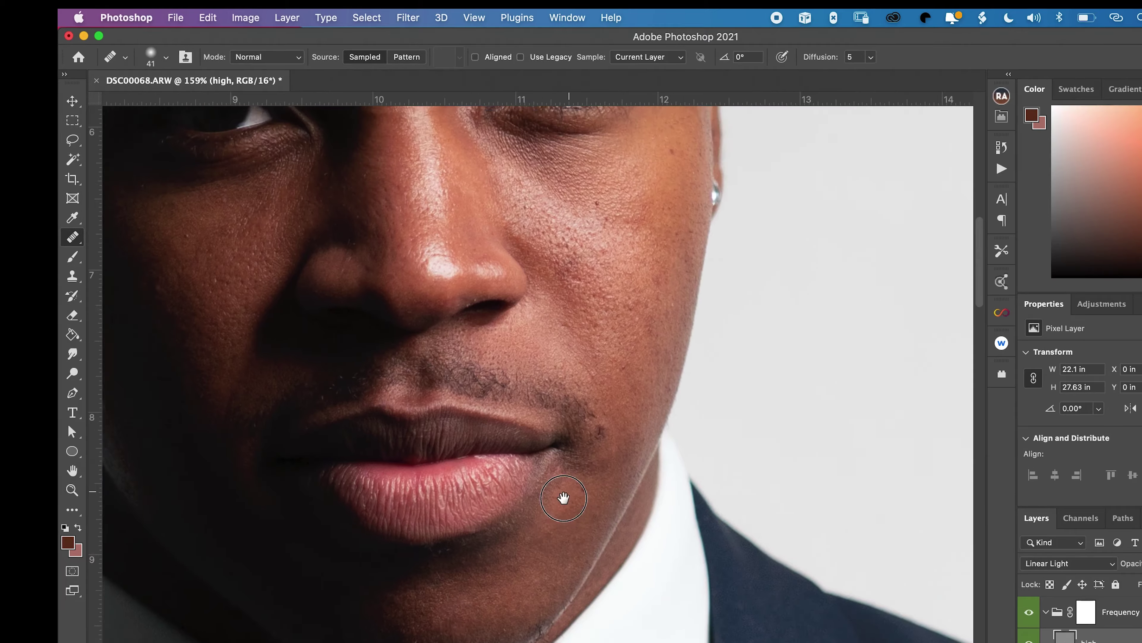
pyautogui.hscroll(3, 539, 504)
pyautogui.hscroll(-2, 530, 488)
pyautogui.hscroll(-5, 522, 517)
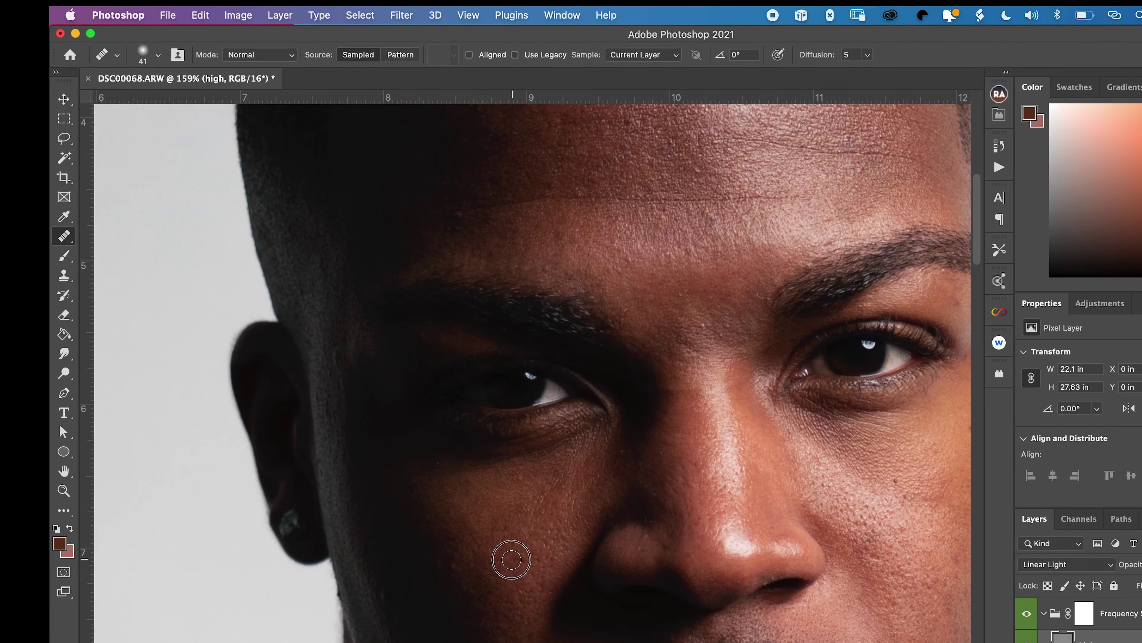
pyautogui.hscroll(-3, 535, 527)
pyautogui.scroll(-2, 559, 490)
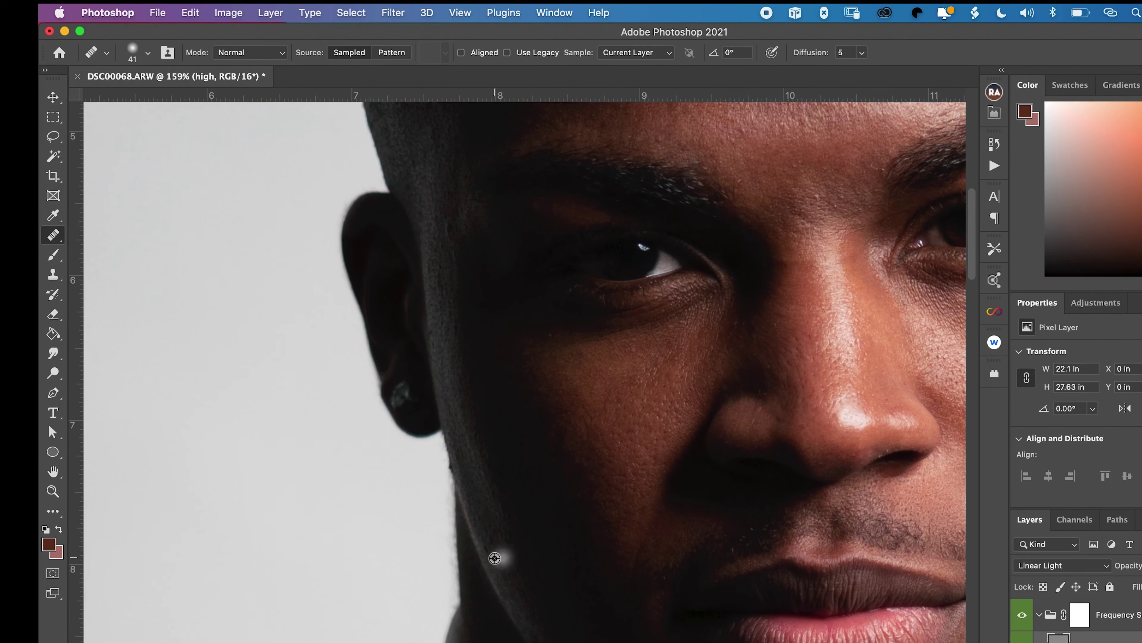
pyautogui.hscroll(5, 497, 553)
pyautogui.scroll(1, 553, 524)
pyautogui.hscroll(-3, 524, 495)
pyautogui.scroll(5, 546, 450)
pyautogui.scroll(3, 531, 495)
pyautogui.scroll(-5, 470, 576)
pyautogui.hscroll(7, 518, 544)
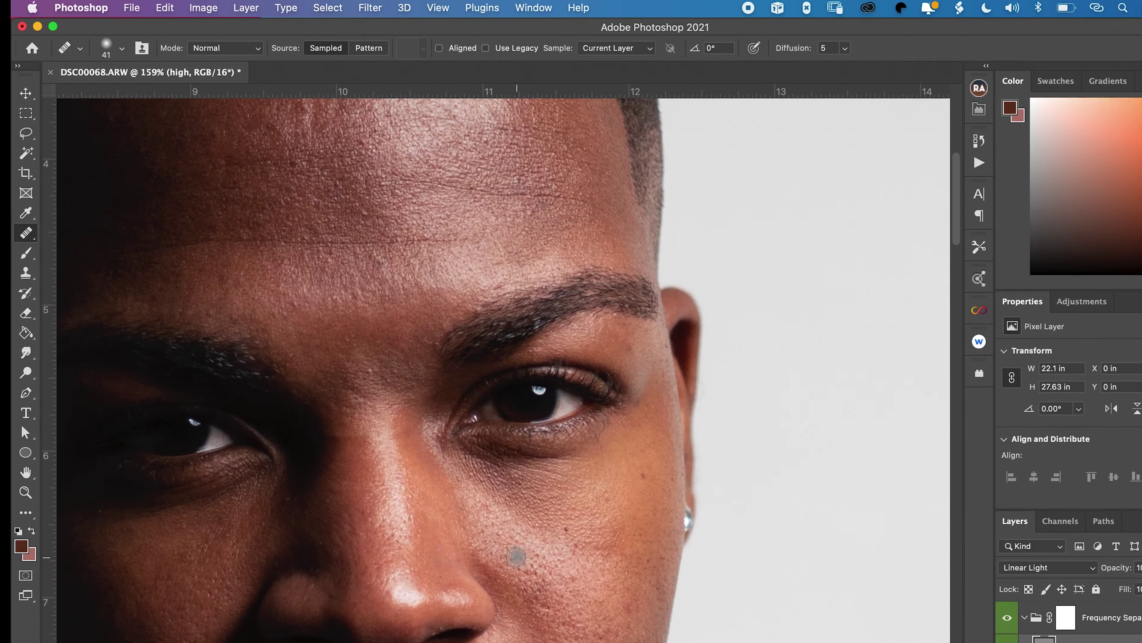
pyautogui.scroll(4, 490, 540)
pyautogui.scroll(1, 517, 508)
pyautogui.hscroll(-3, 562, 500)
pyautogui.scroll(2, 584, 495)
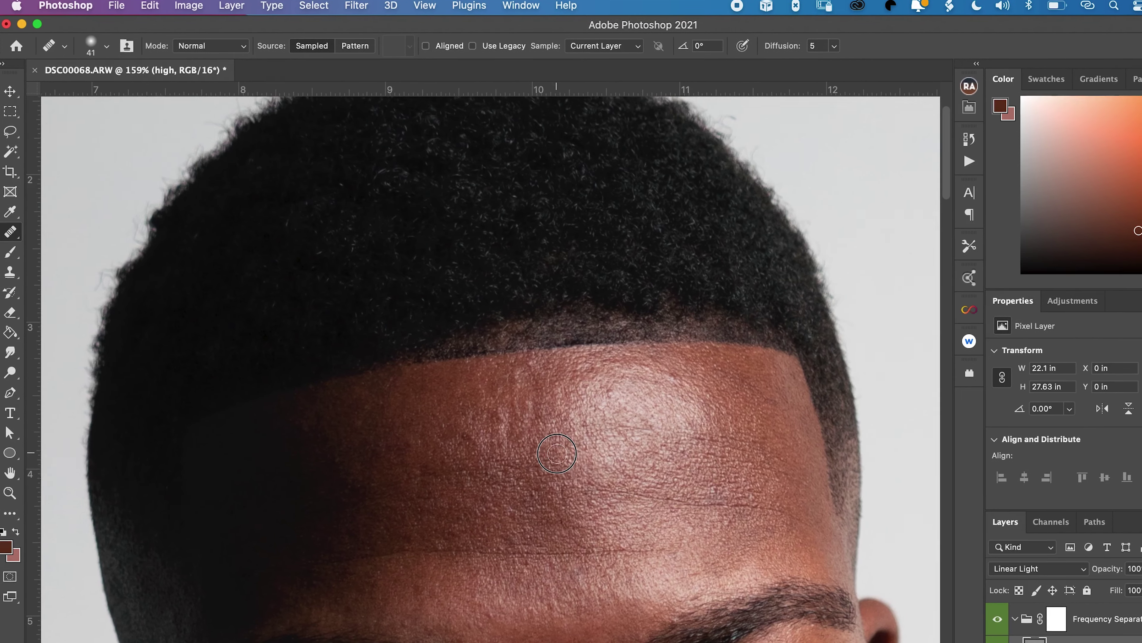
pyautogui.click(544, 467)
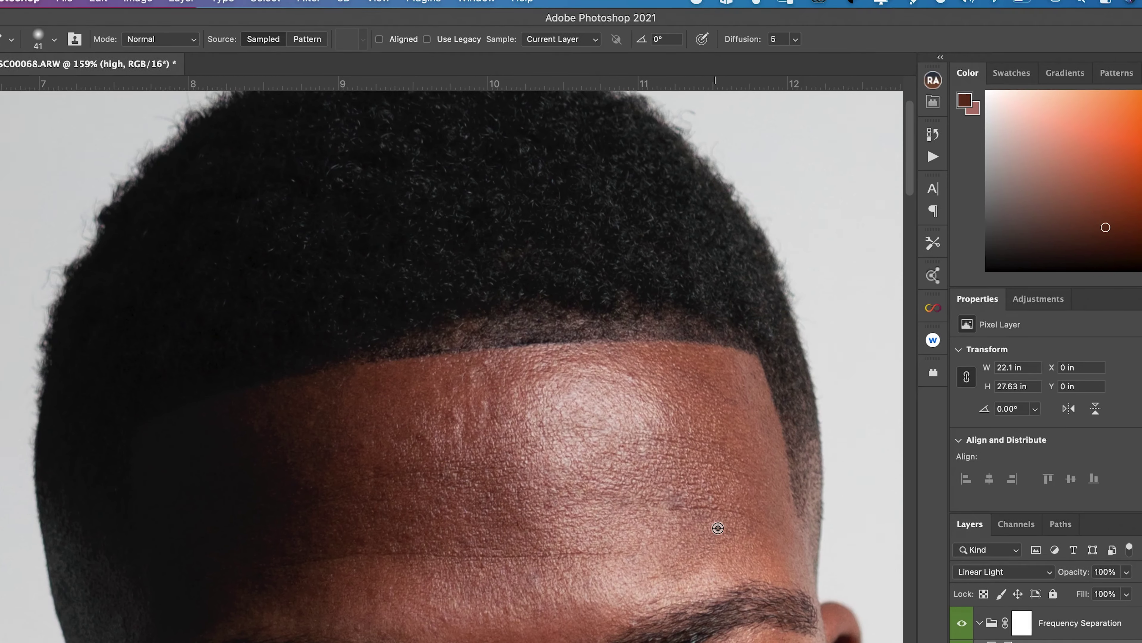
# Step: Heal the remaining forehead spots near the left hairline and mid-forehead
pyautogui.hscroll(-5, 692, 515)
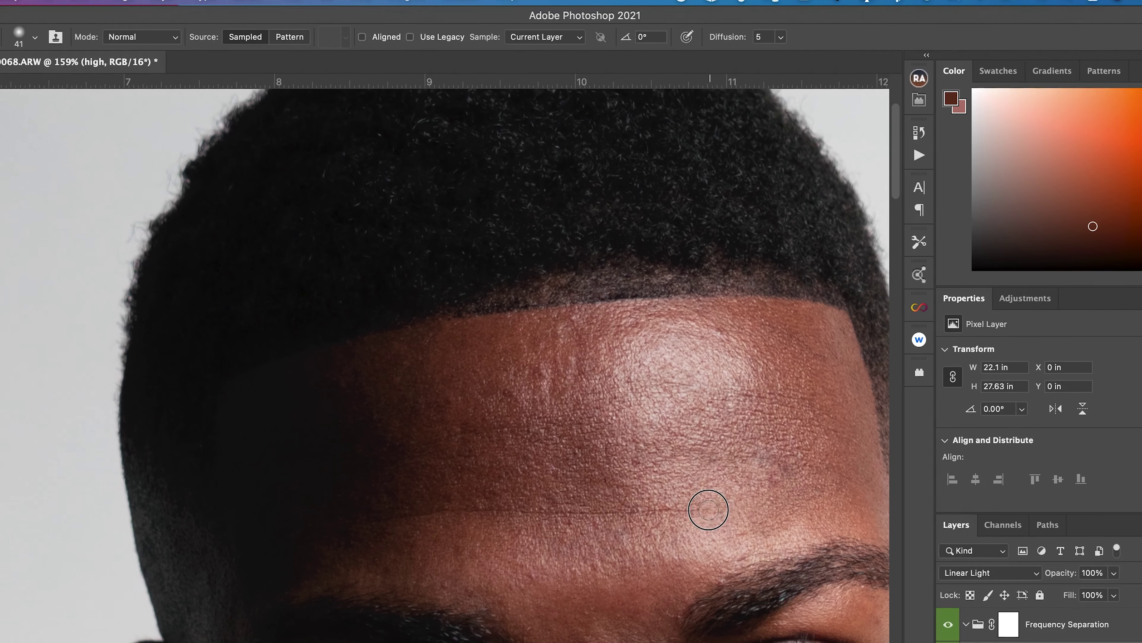
pyautogui.click(375, 458)
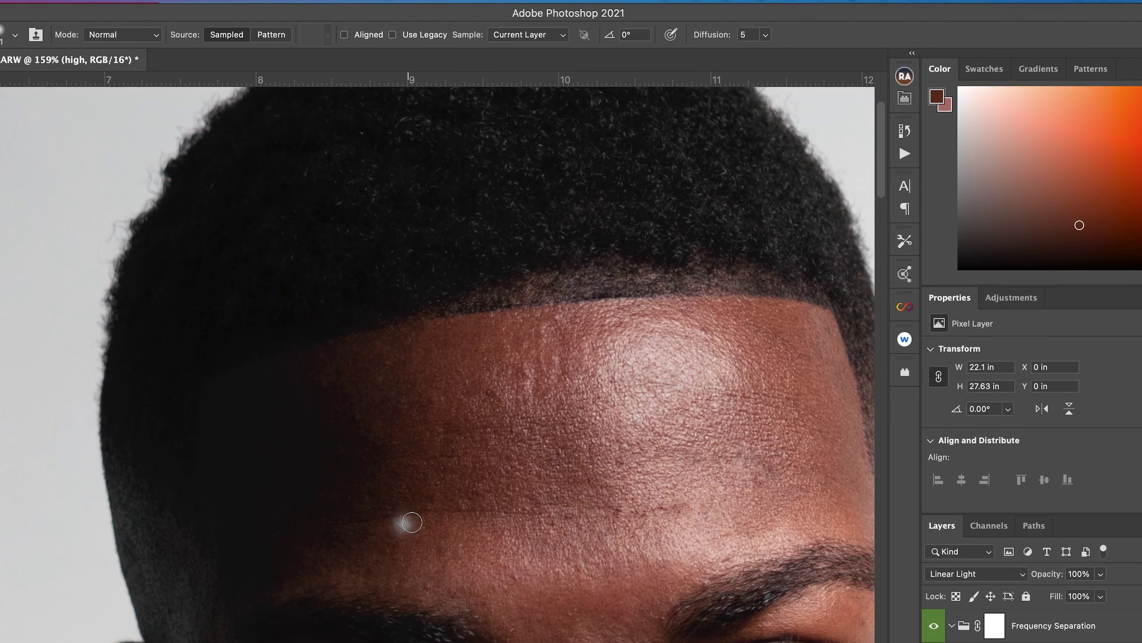
pyautogui.click(373, 540)
pyautogui.hscroll(3, 495, 526)
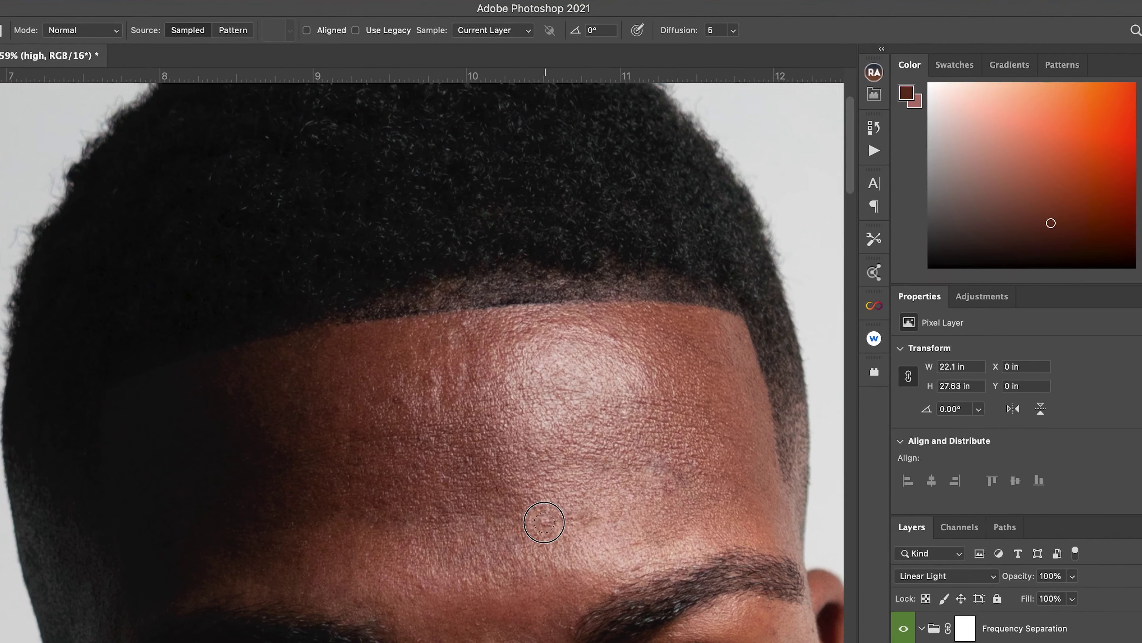
pyautogui.scroll(-3, 546, 519)
pyautogui.hscroll(3, 547, 518)
pyautogui.click(497, 237)
pyautogui.scroll(-10, 178, 518)
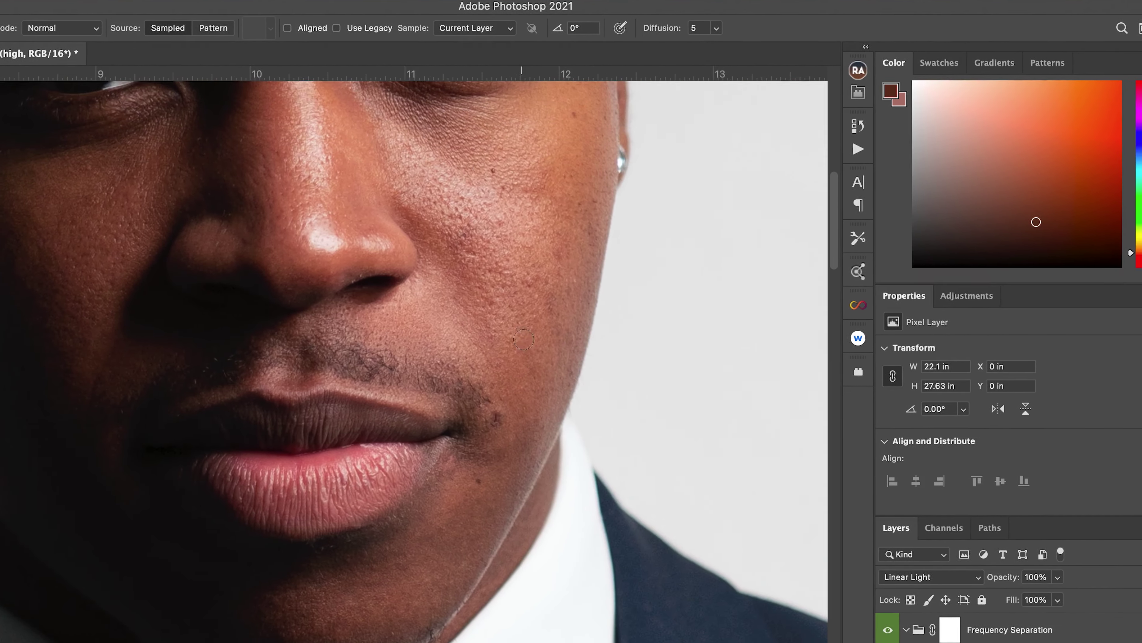
pyautogui.scroll(4, 494, 333)
pyautogui.hscroll(3, 495, 333)
pyautogui.scroll(6, 449, 364)
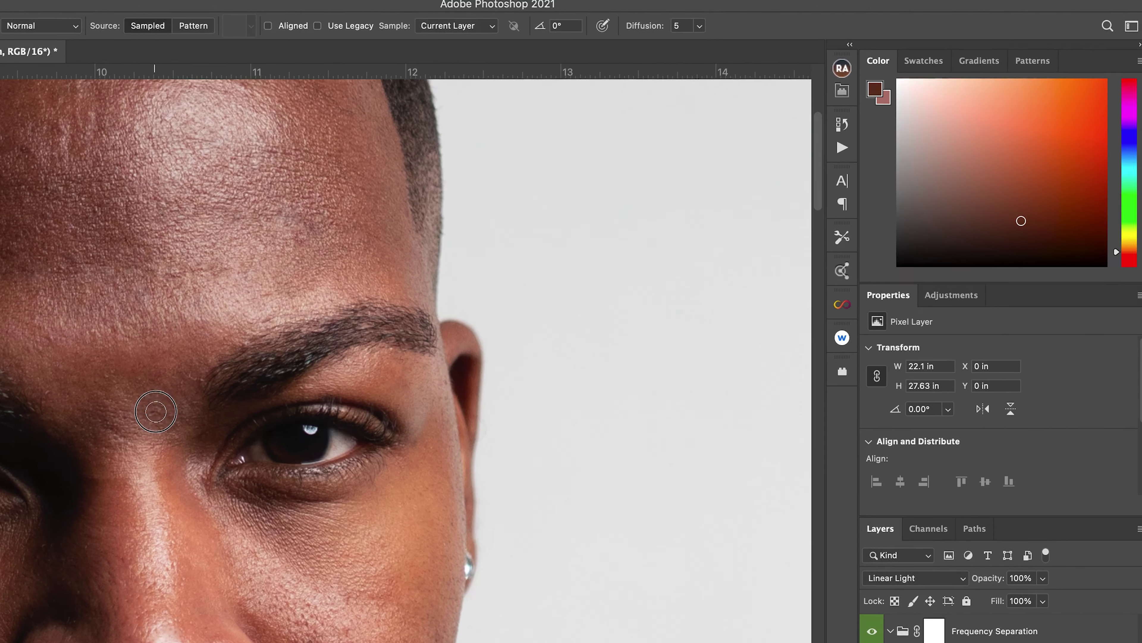
pyautogui.scroll(5, 156, 408)
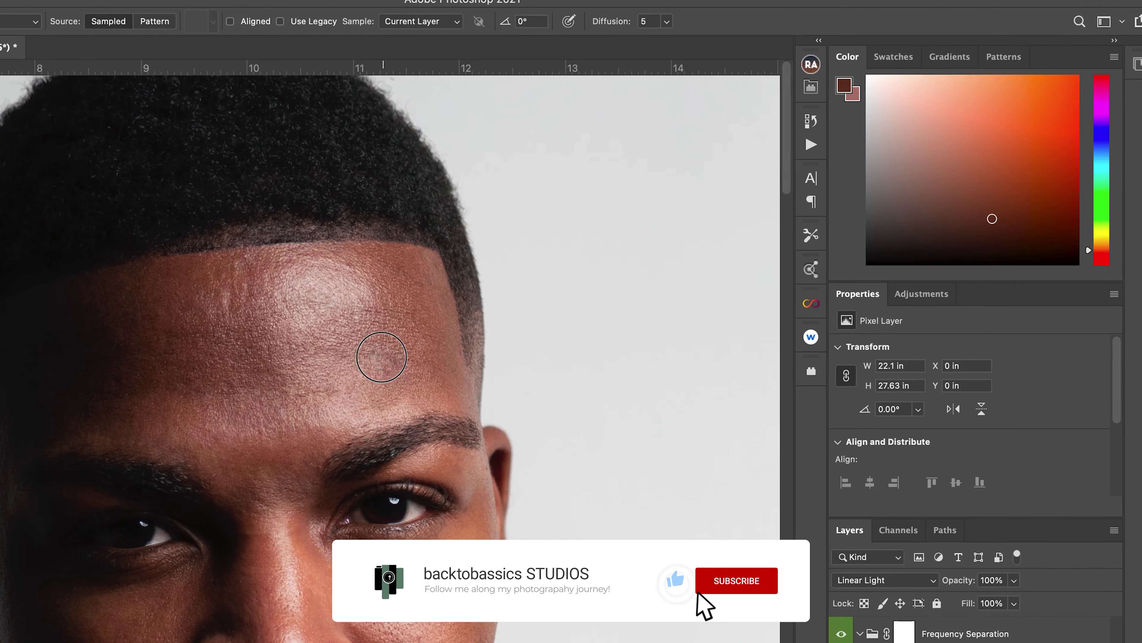
pyautogui.scroll(-4, 396, 378)
pyautogui.scroll(4, 413, 400)
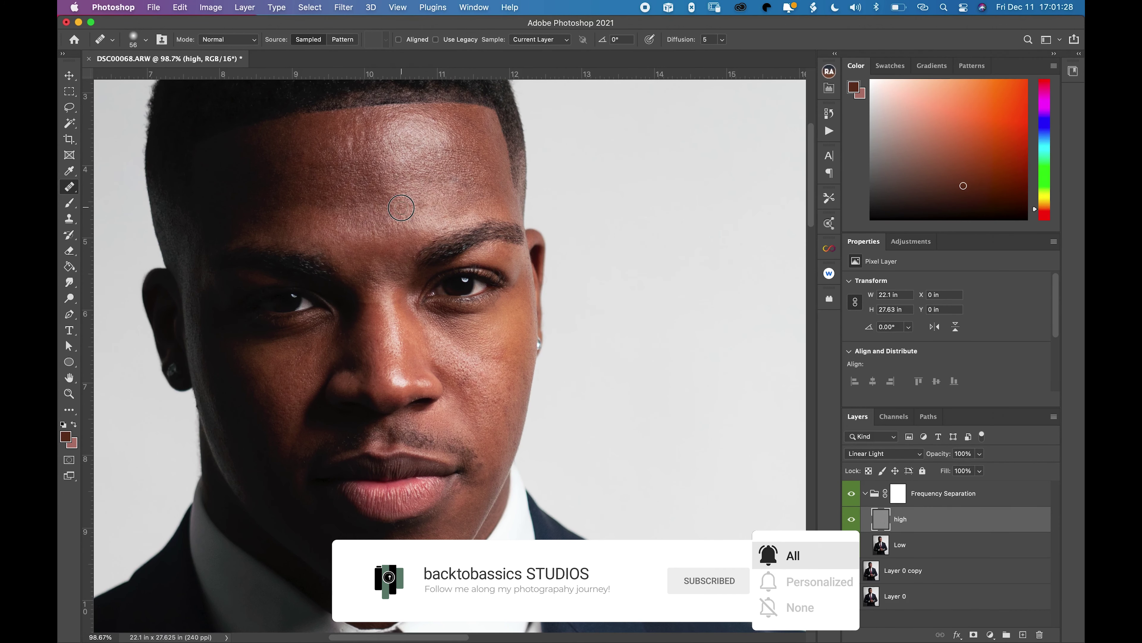
# Step: On the Low layer, paint sampled skin tones over the left cheek to even it out
pyautogui.press('b')
pyautogui.hotkey('alt', '[')
pyautogui.scroll(-3, 382, 326)
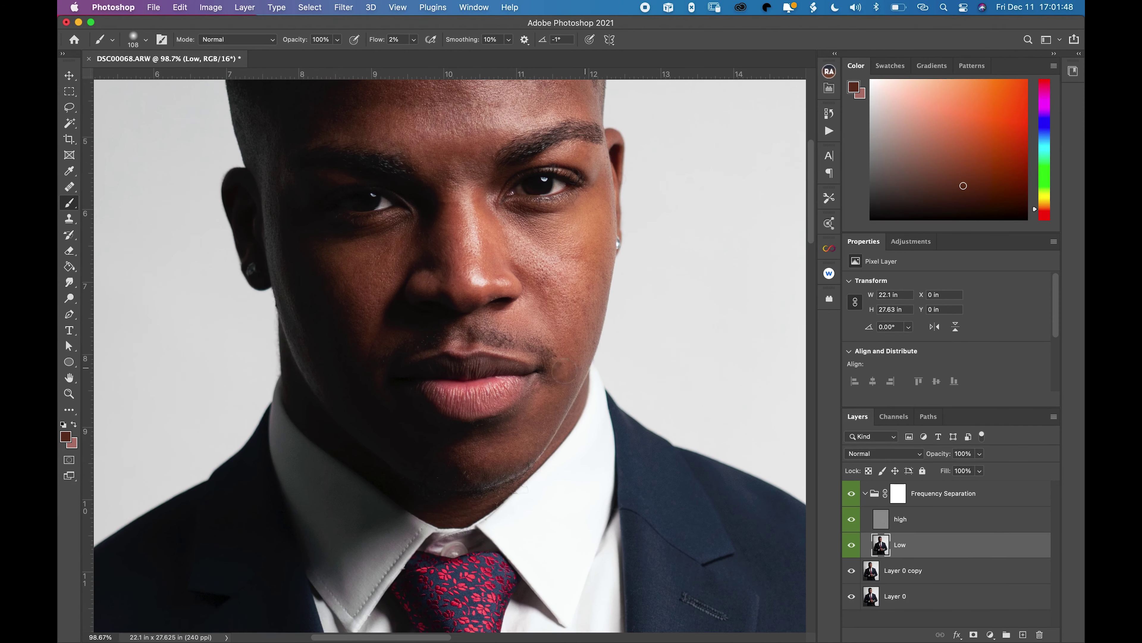
pyautogui.scroll(3, 535, 360)
pyautogui.keyDown('alt'); pyautogui.click(504, 343); pyautogui.keyUp('alt')
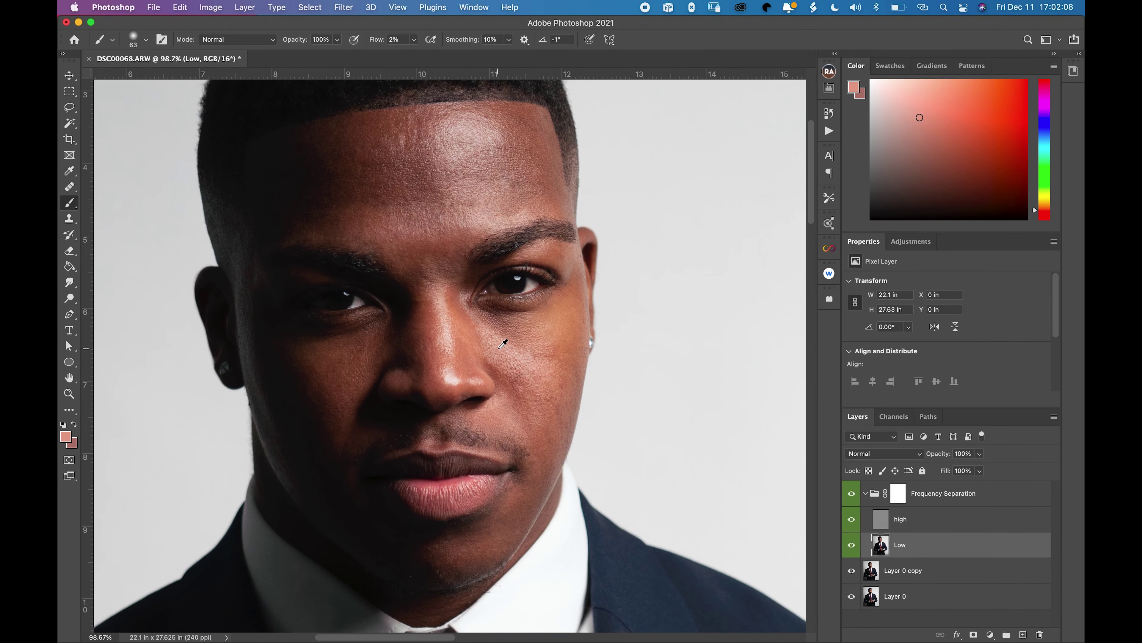
pyautogui.keyDown('alt'); pyautogui.click(531, 350); pyautogui.keyUp('alt')
pyautogui.keyDown('alt'); pyautogui.click(354, 381); pyautogui.keyUp('alt')
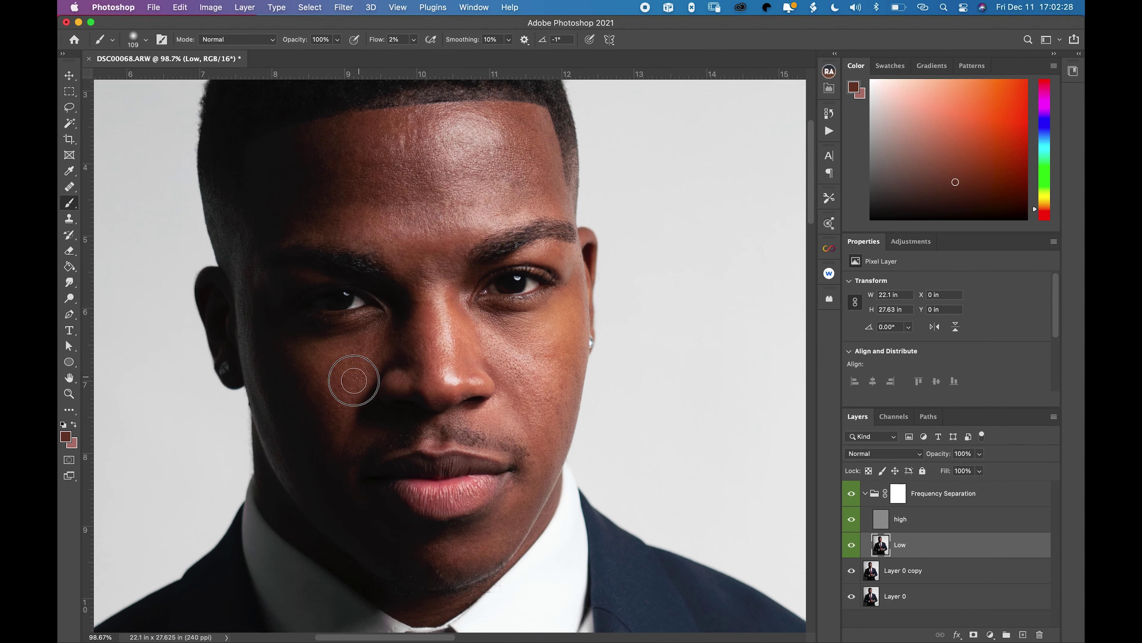
pyautogui.keyDown('alt'); pyautogui.click(468, 216); pyautogui.keyUp('alt')
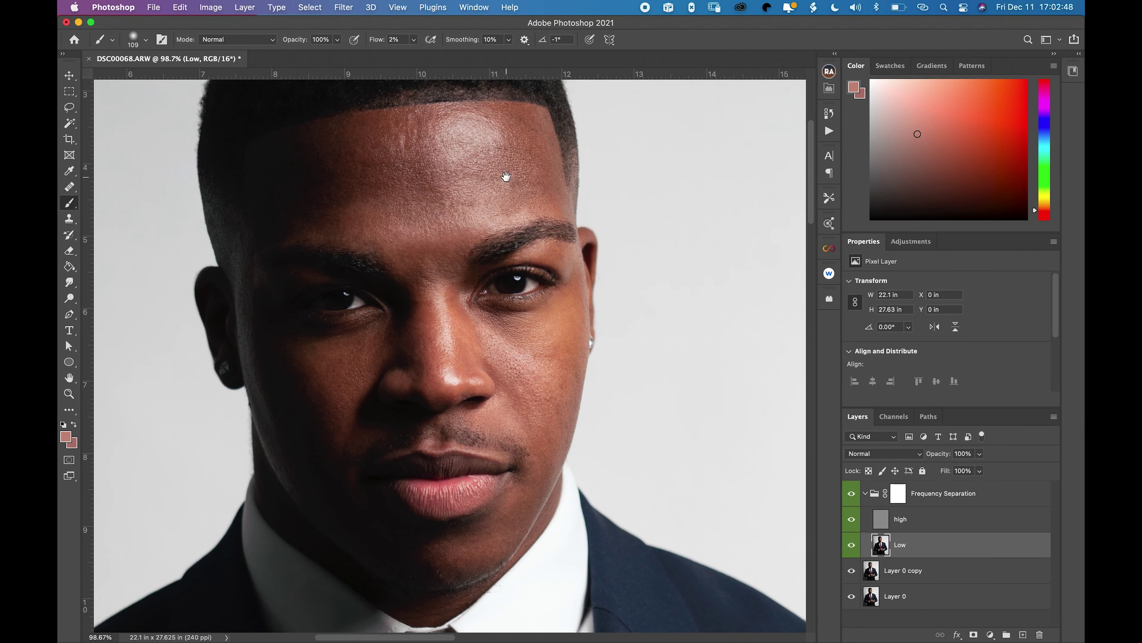
# Step: Merge the Frequency Separation group into a single Frequency Separation layer
pyautogui.press('super+0')
pyautogui.press('super+plus')
pyautogui.scroll(5, 446, 326)
pyautogui.click(898, 492)
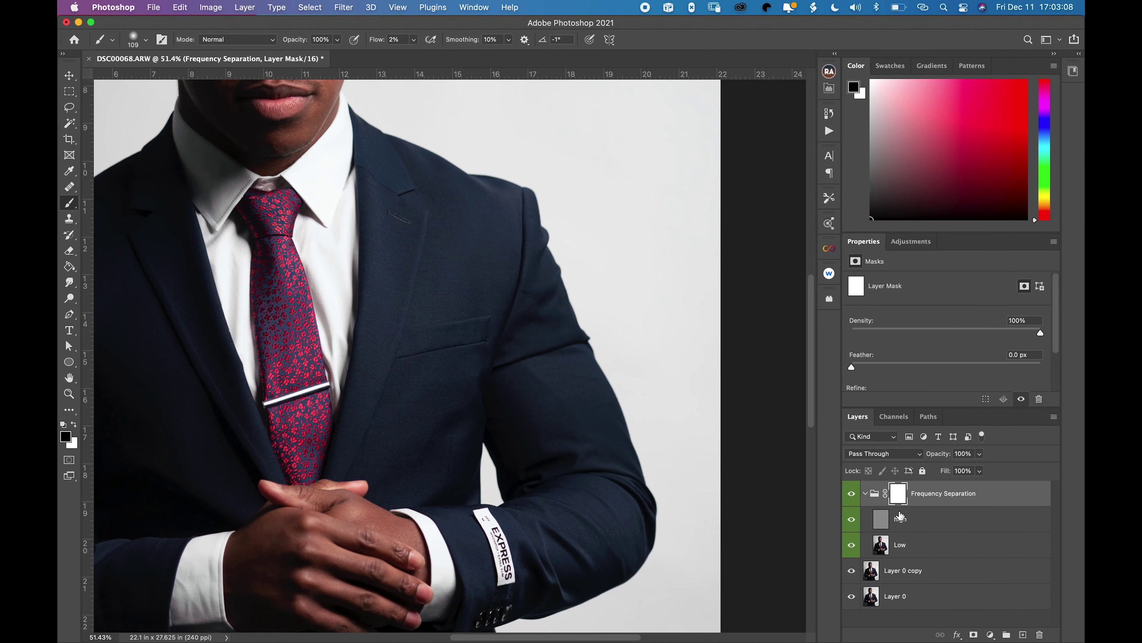
pyautogui.click(864, 497)
pyautogui.rightClick(909, 508)
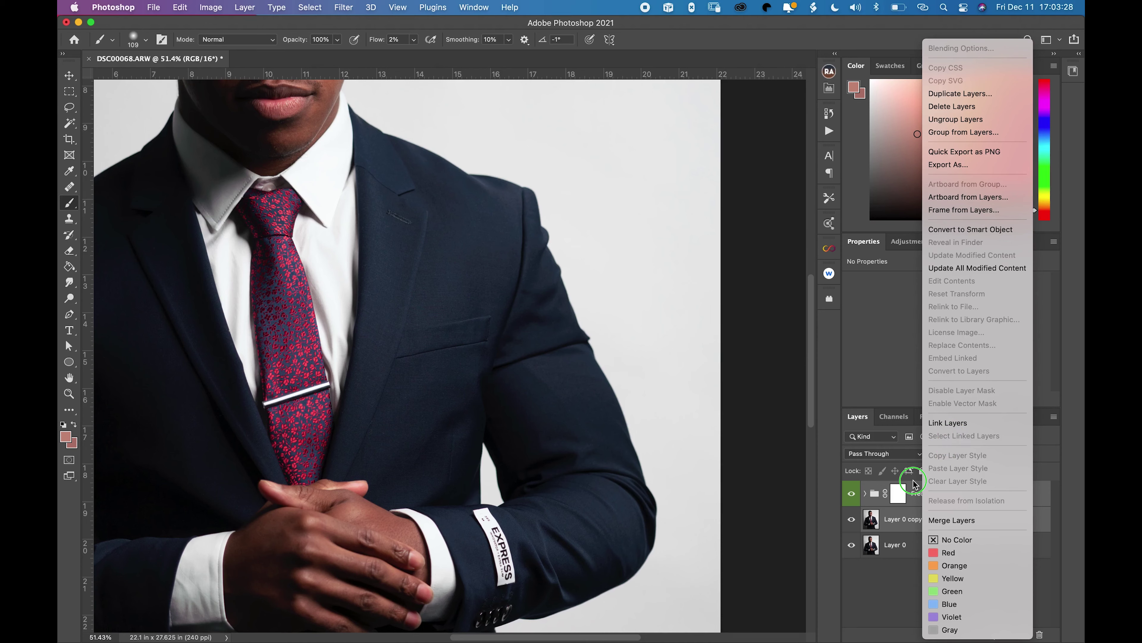
pyautogui.click(952, 520)
# Step: Heal specks on the suit jacket with the Healing Brush, adjusting brush size as needed
pyautogui.press('j')
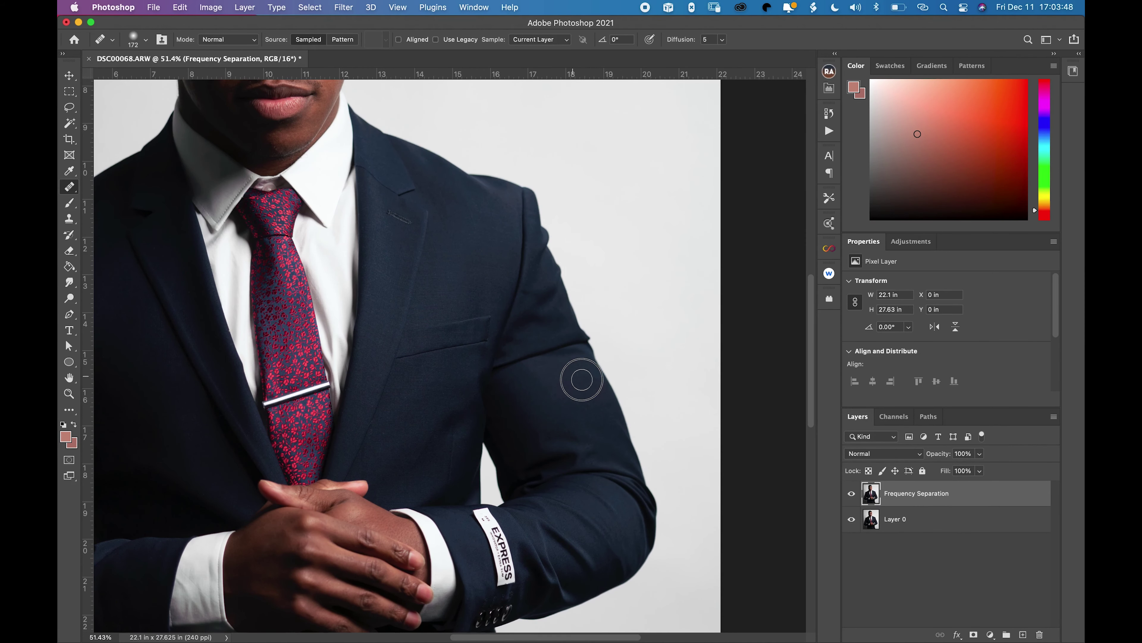
pyautogui.scroll(5, 625, 280)
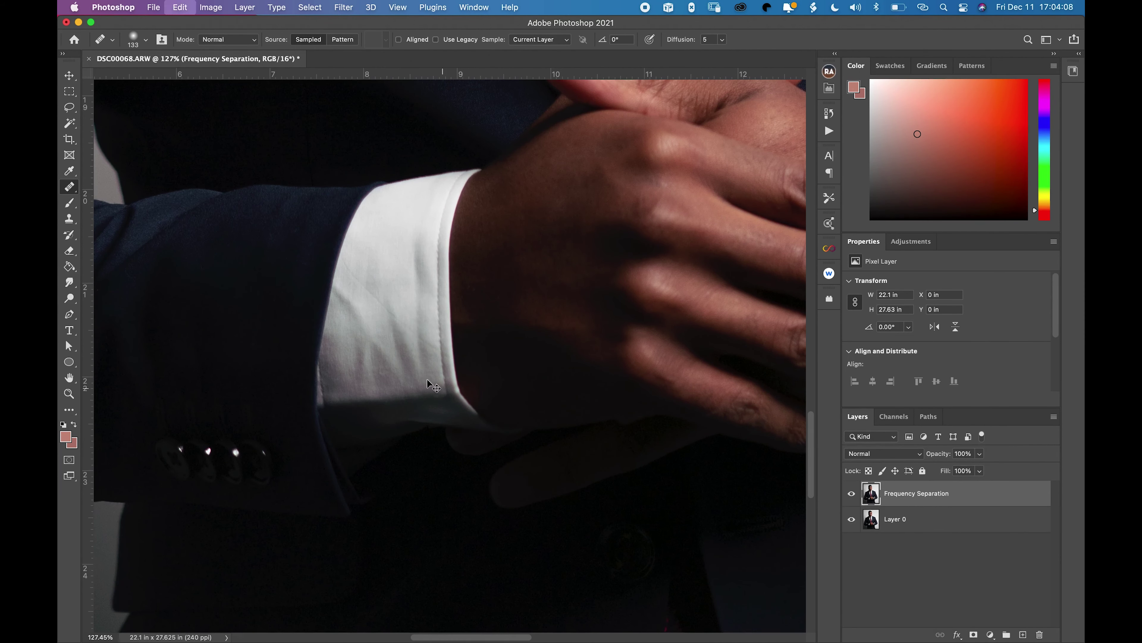
pyautogui.scroll(5, 373, 321)
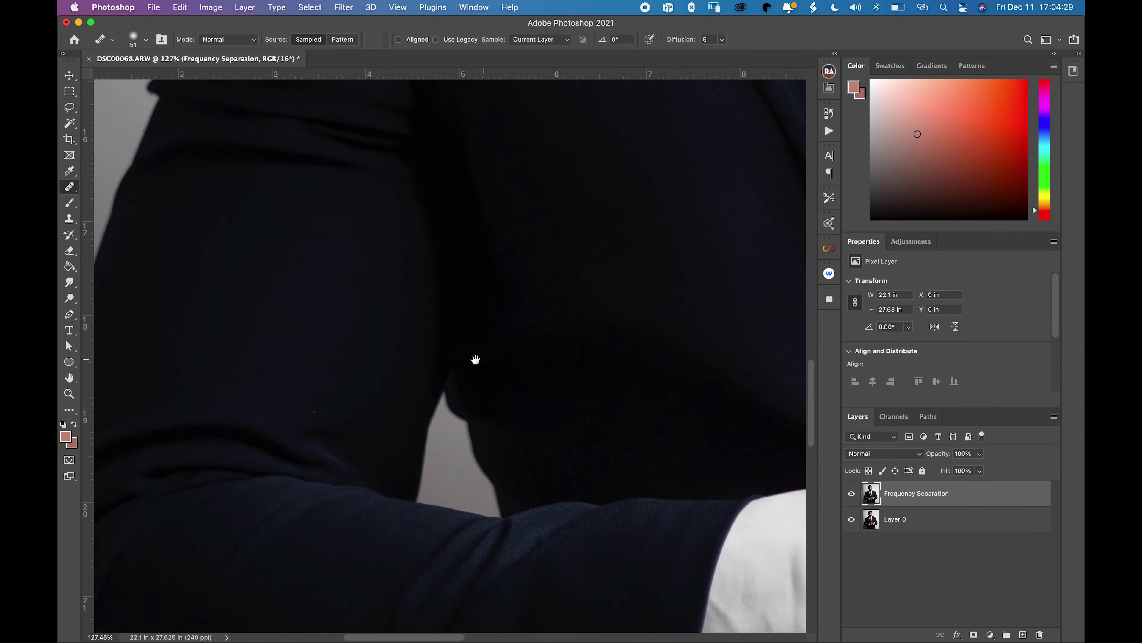
pyautogui.scroll(3, 416, 380)
pyautogui.scroll(3, 367, 293)
pyautogui.moveTo(347, 286); pyautogui.dragTo(401, 329)
pyautogui.press('[')
pyautogui.press('[')
pyautogui.press('[')
pyautogui.scroll(-5, 420, 283)
pyautogui.scroll(2, 494, 231)
pyautogui.press(']')
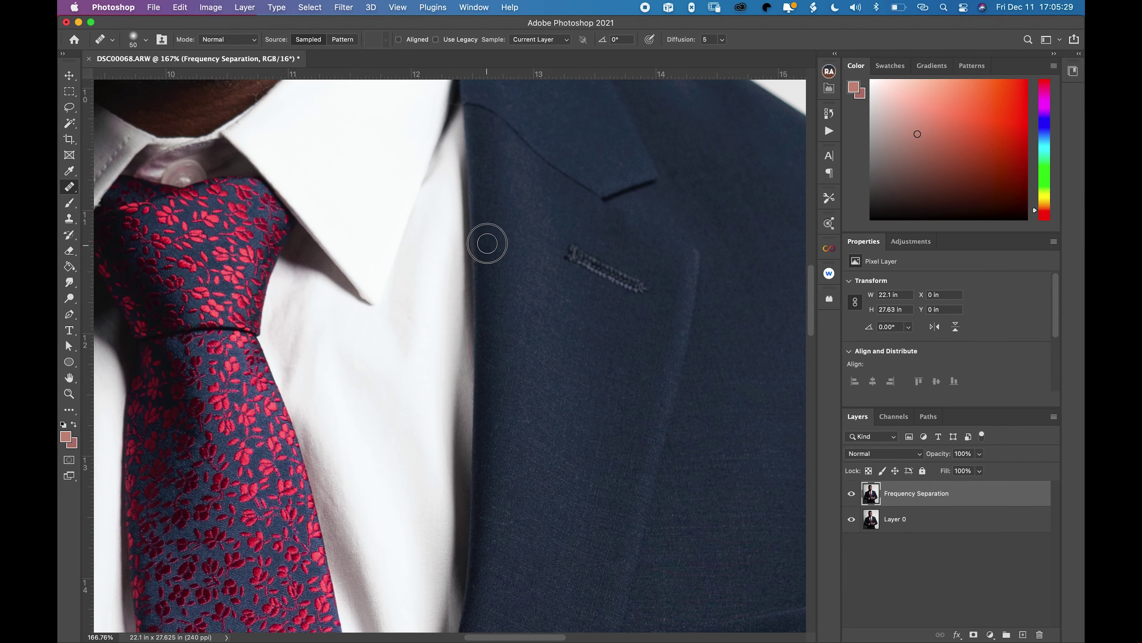
# Step: Clean the lapel, then hide and reshow the retouched layer to compare before and after
pyautogui.scroll(-5, 495, 340)
pyautogui.hscroll(3, 549, 291)
pyautogui.scroll(-5, 549, 290)
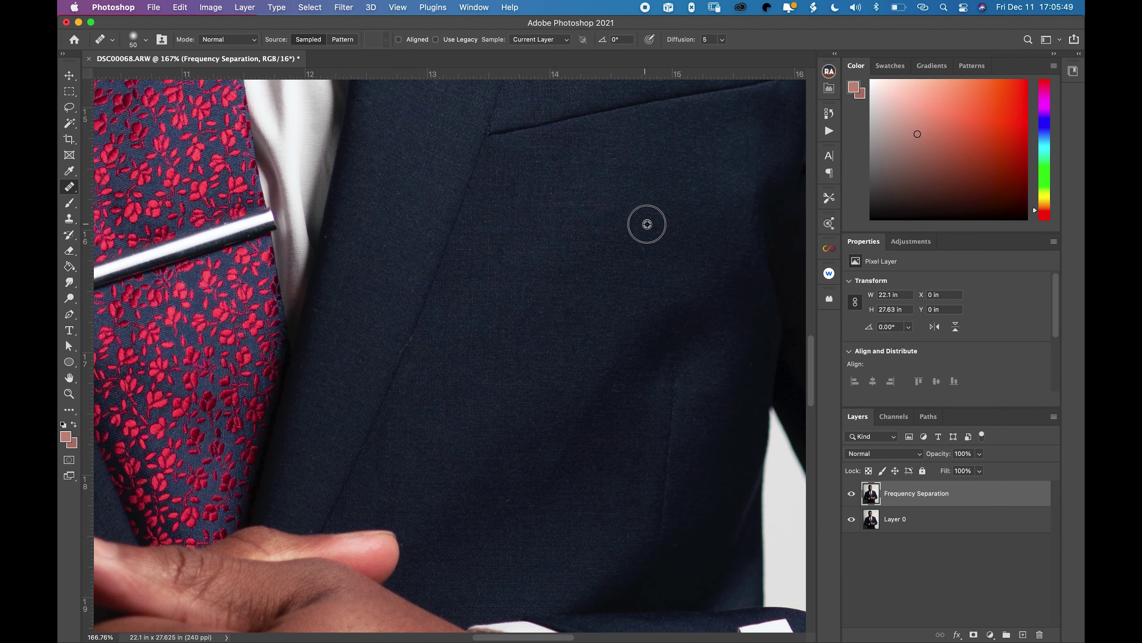
pyautogui.scroll(-2, 630, 252)
pyautogui.scroll(-3, 467, 211)
pyautogui.hscroll(1, 467, 211)
pyautogui.scroll(5, 386, 315)
pyautogui.hscroll(-3, 368, 372)
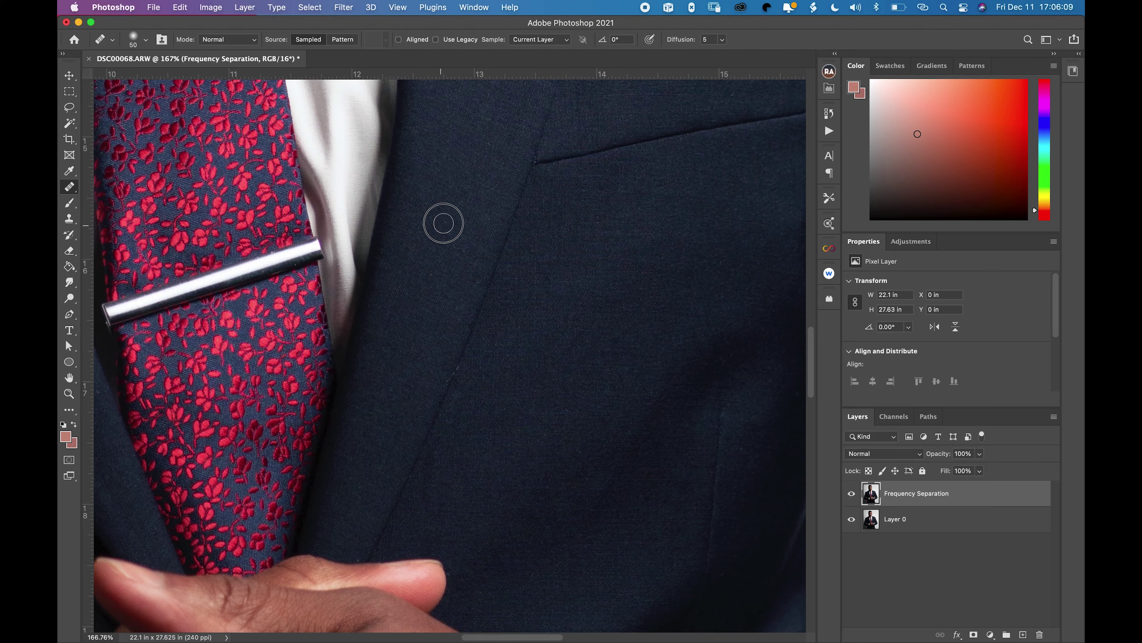
pyautogui.scroll(10, 435, 248)
pyautogui.scroll(-3, 482, 349)
pyautogui.click(852, 493)
pyautogui.click(852, 493)
# Step: Heal the remaining specks around the chin and reopen the Retouch Pro panel
pyautogui.scroll(-3, 449, 315)
pyautogui.scroll(5, 535, 362)
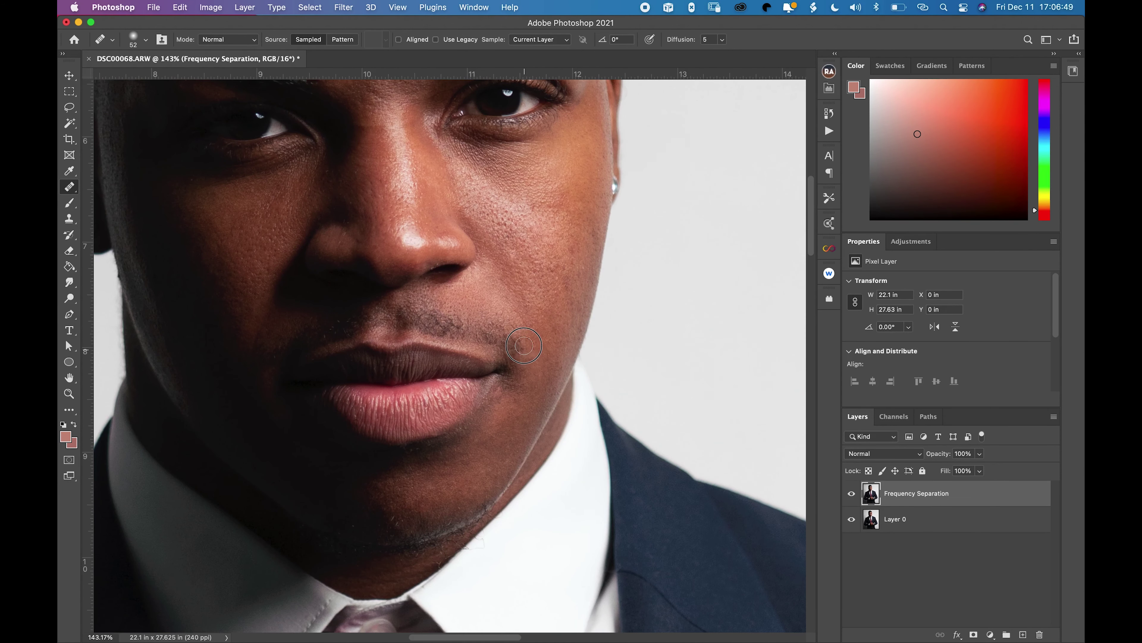
pyautogui.scroll(-2, 525, 349)
pyautogui.hscroll(-1, 475, 462)
pyautogui.scroll(-3, 530, 518)
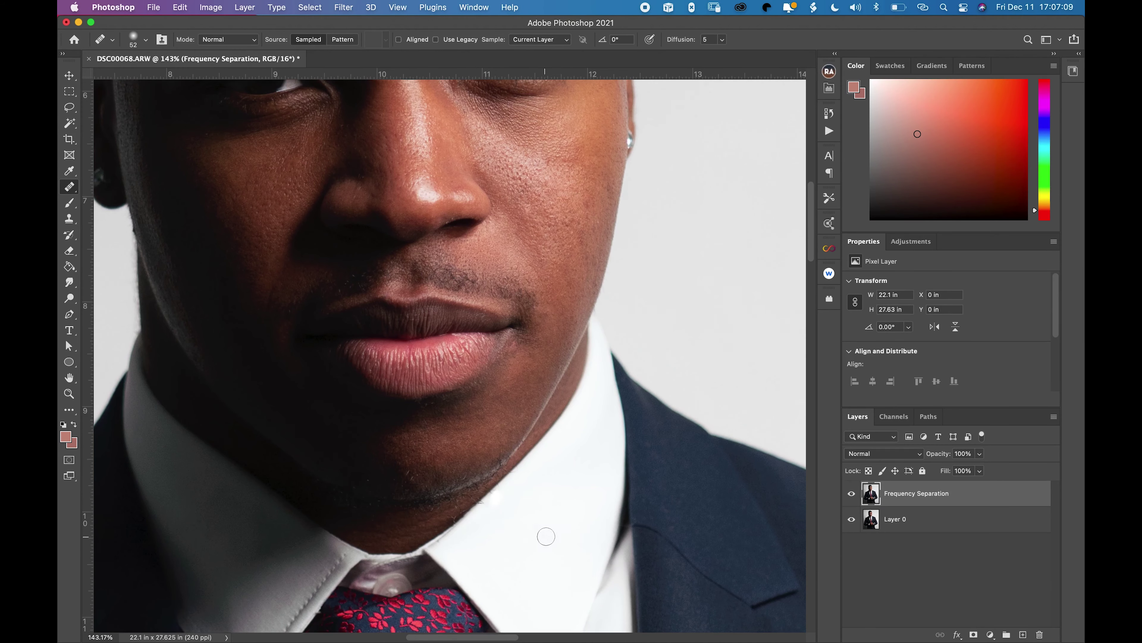
pyautogui.scroll(-5, 540, 473)
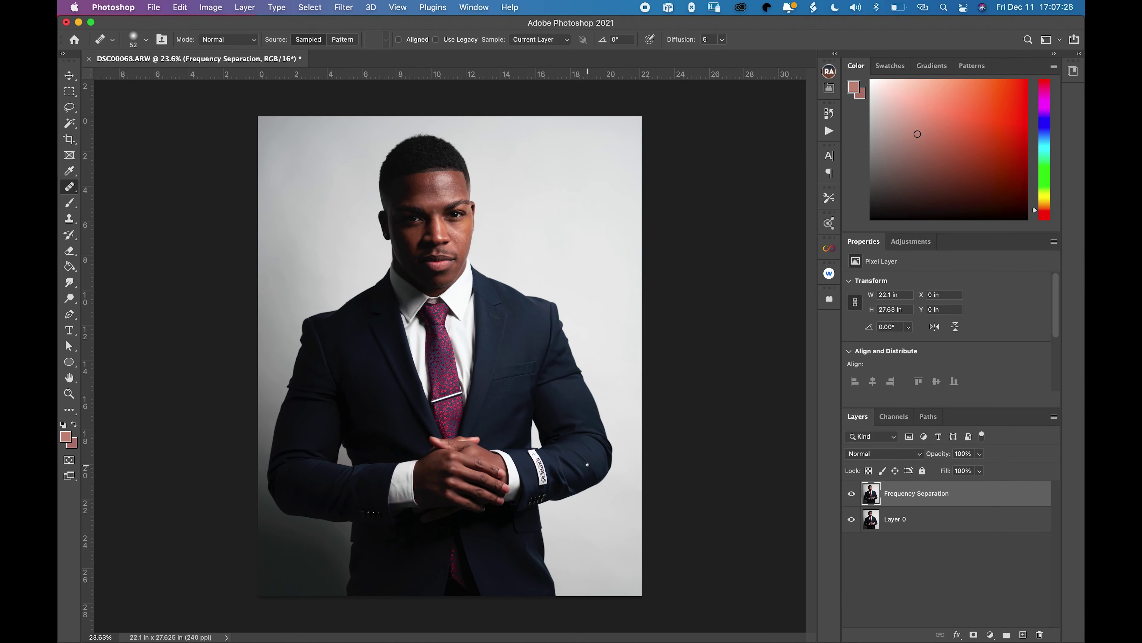
pyautogui.scroll(3, 450, 270)
pyautogui.scroll(3, 449, 248)
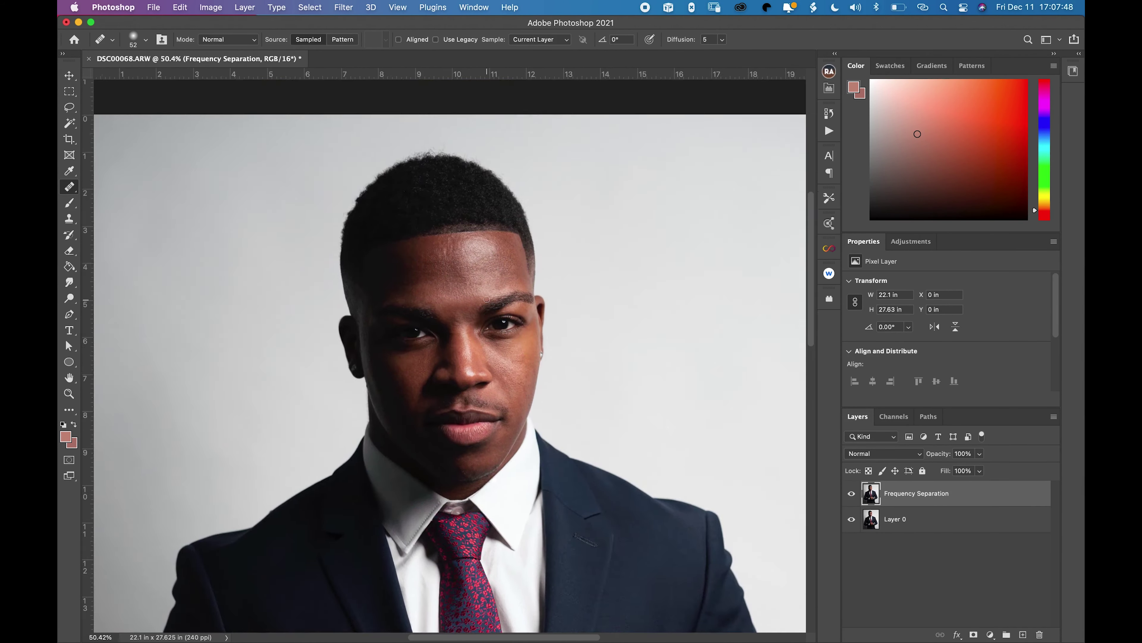
pyautogui.scroll(2, 450, 226)
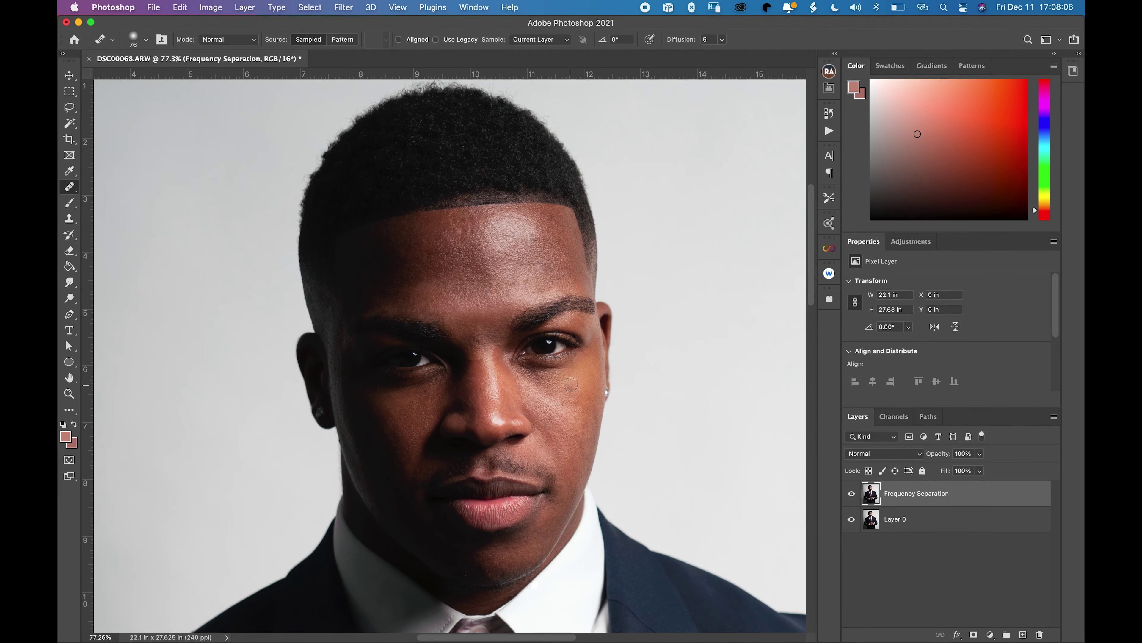
pyautogui.scroll(-1, 570, 384)
pyautogui.scroll(-3, 540, 360)
pyautogui.scroll(2, 540, 316)
pyautogui.scroll(1, 539, 315)
pyautogui.click(829, 88)
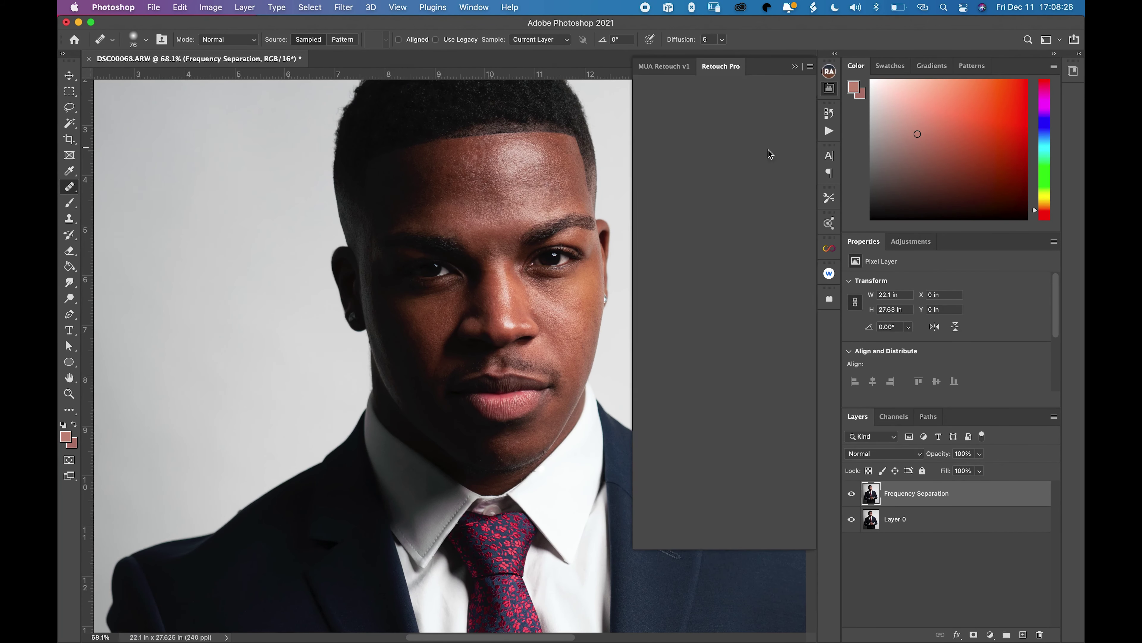
# Step: Add two Whiten Eyes groups from Retouch Pro's Eyes options to brighten the eye whites
pyautogui.click(725, 255)
pyautogui.click(729, 204)
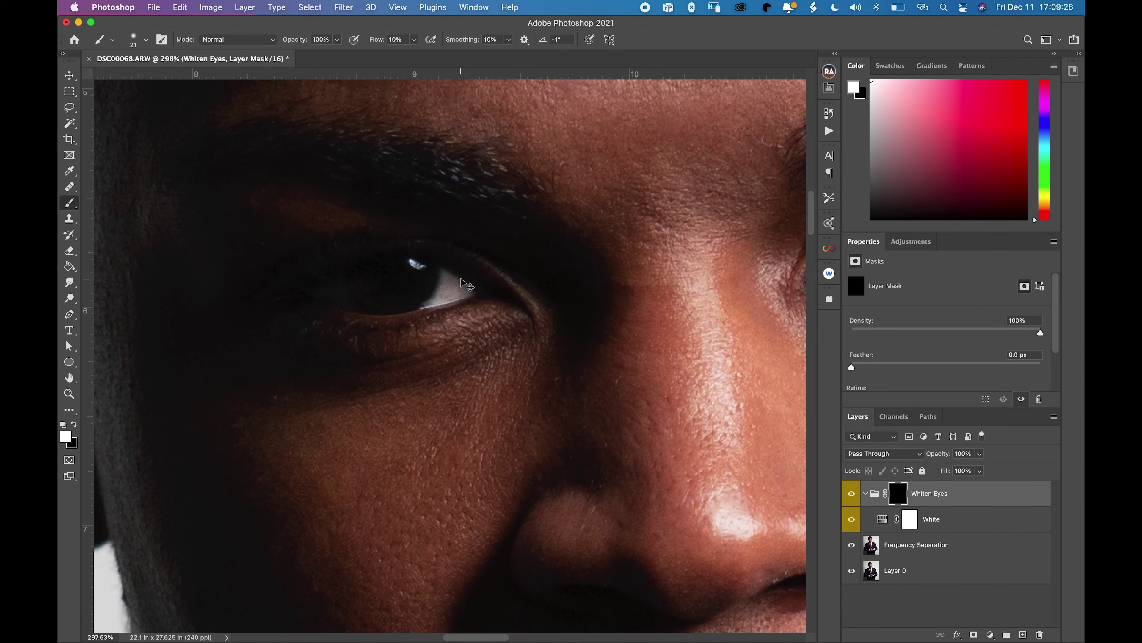
pyautogui.hscroll(10, 448, 291)
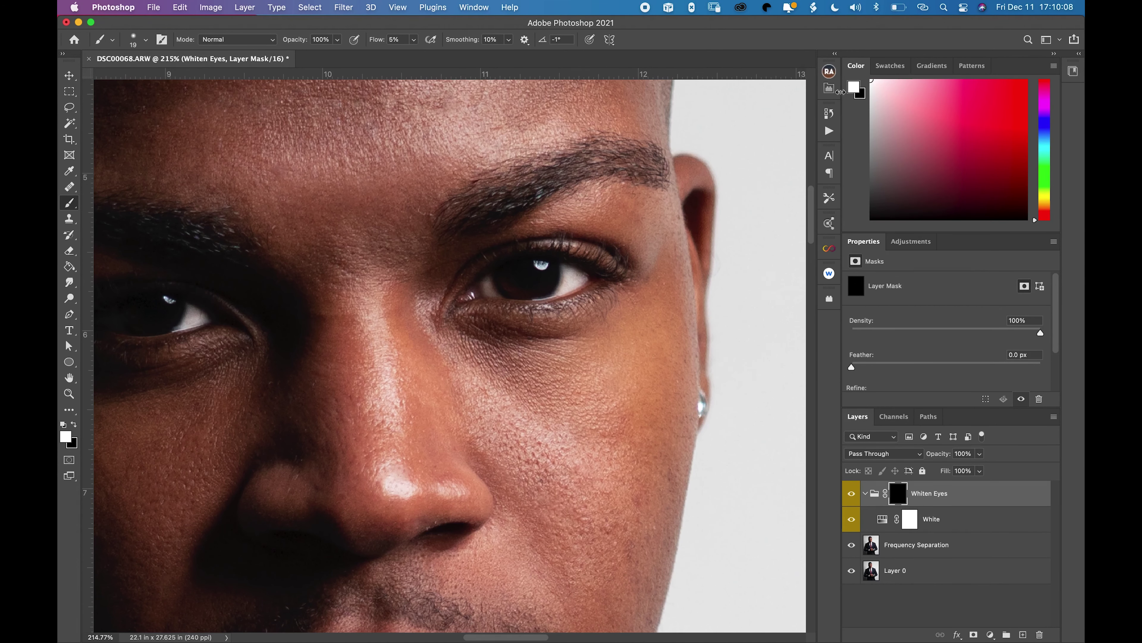
pyautogui.click(829, 88)
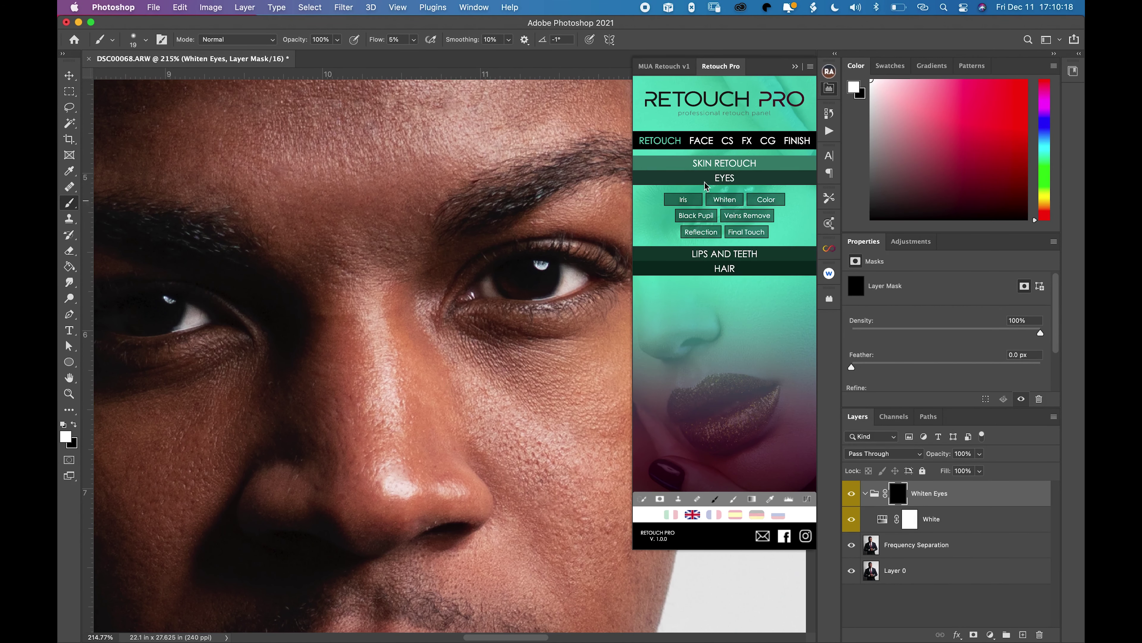
pyautogui.click(688, 211)
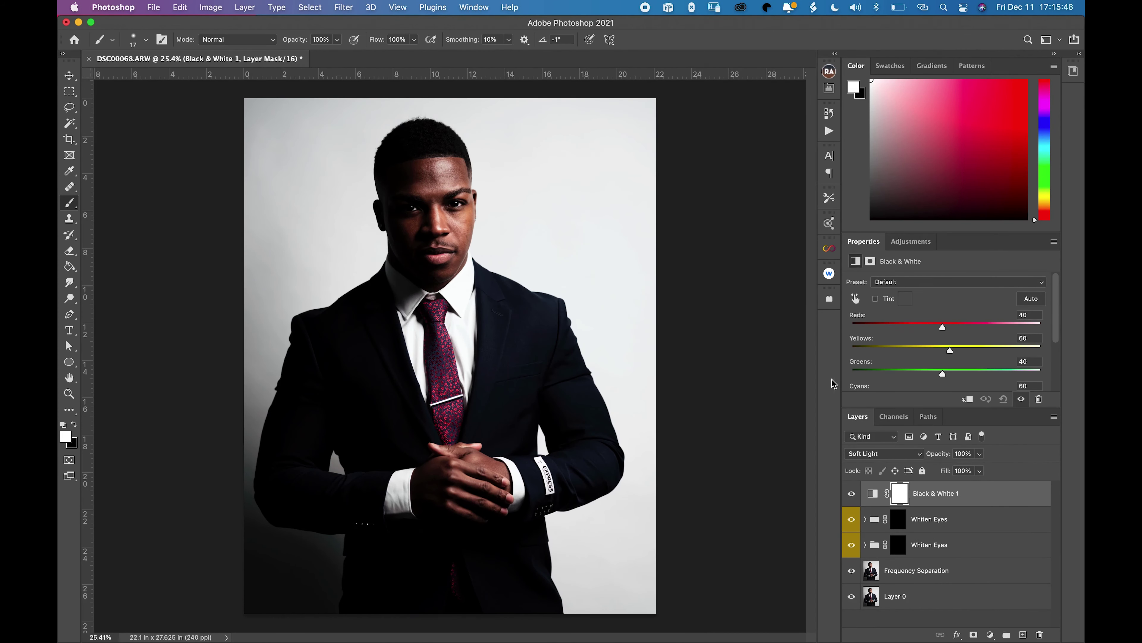
# Step: Lower the Black & White 1 layer's opacity to about 27%
pyautogui.moveTo(980, 453); pyautogui.dragTo(946, 462)
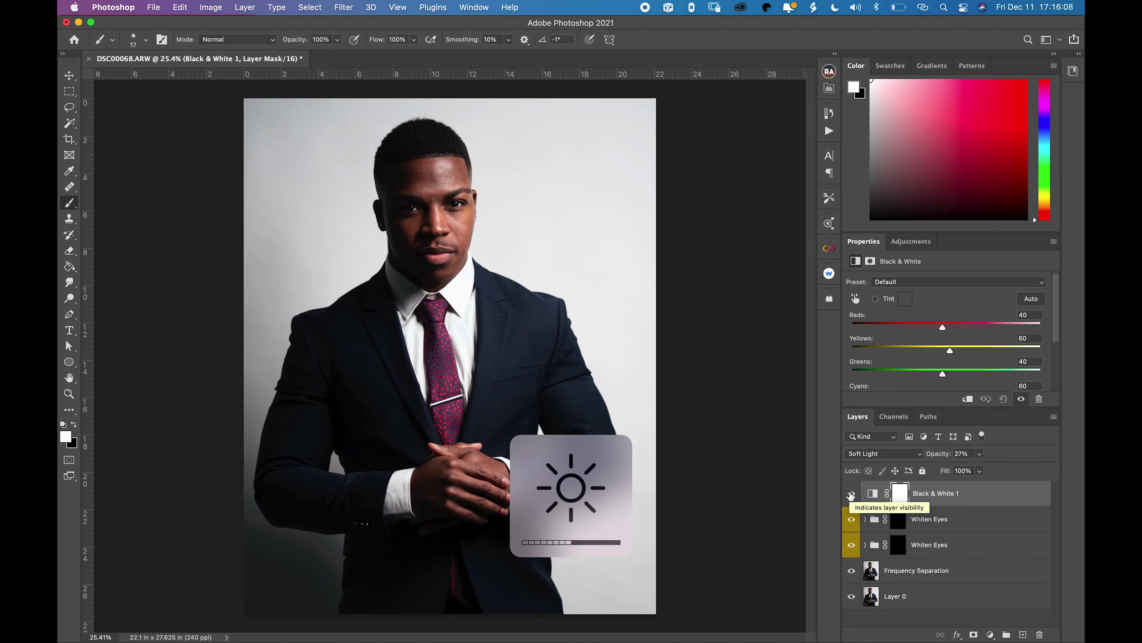